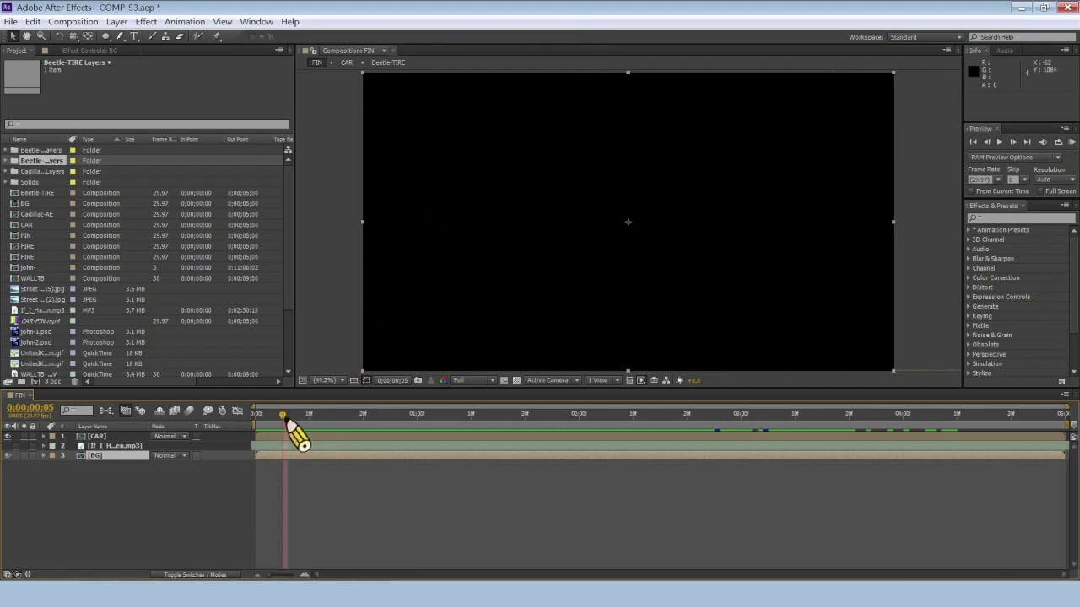
Scrub through the FIN composition, and toggle the driver layer's visibility in the CAR composition to compare the car with and without him
{"action": "left_click_drag", "start_coordinate": [283, 417], "coordinate": [699, 460]}
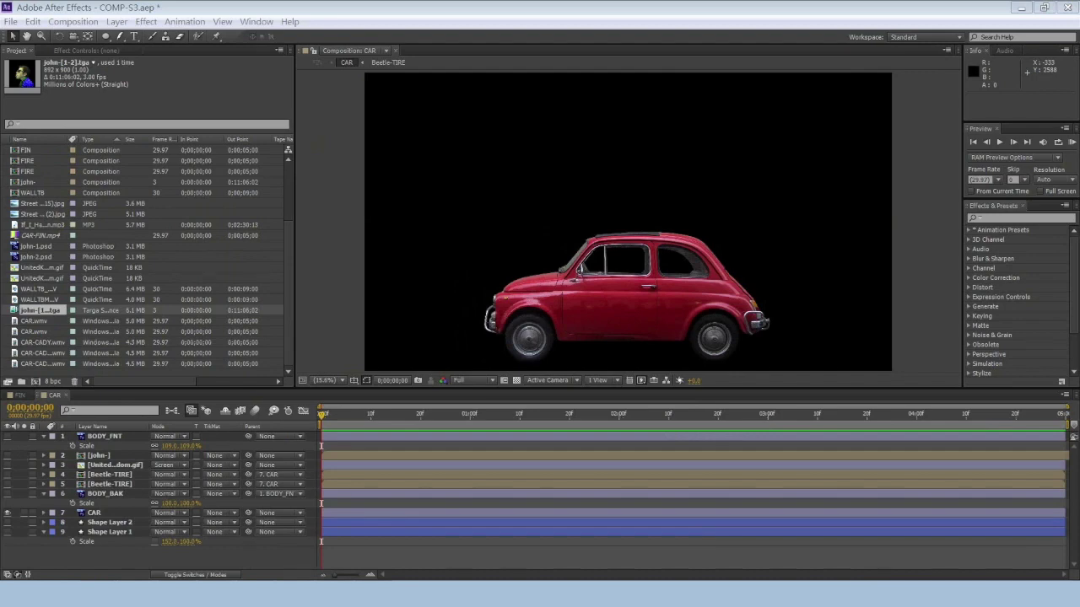
{"action": "key", "text": "alt+Tab"}
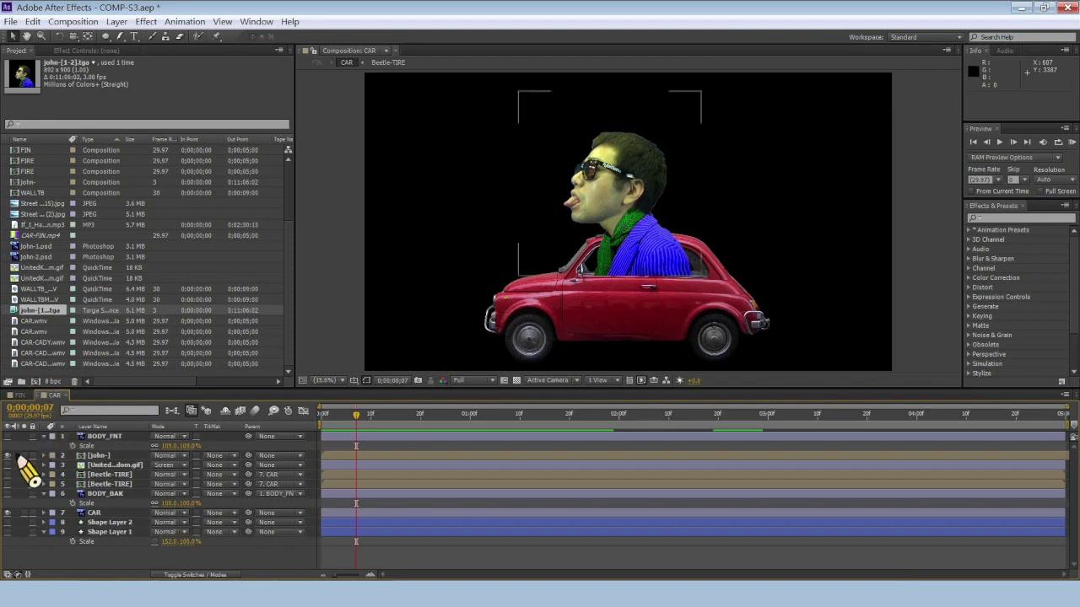
{"action": "left_click", "coordinate": [7, 455]}
{"action": "left_click", "coordinate": [7, 456]}
{"action": "left_click", "coordinate": [7, 455]}
{"action": "left_click", "coordinate": [7, 456]}
{"action": "left_click", "coordinate": [6, 455]}
{"action": "left_click", "coordinate": [7, 455]}
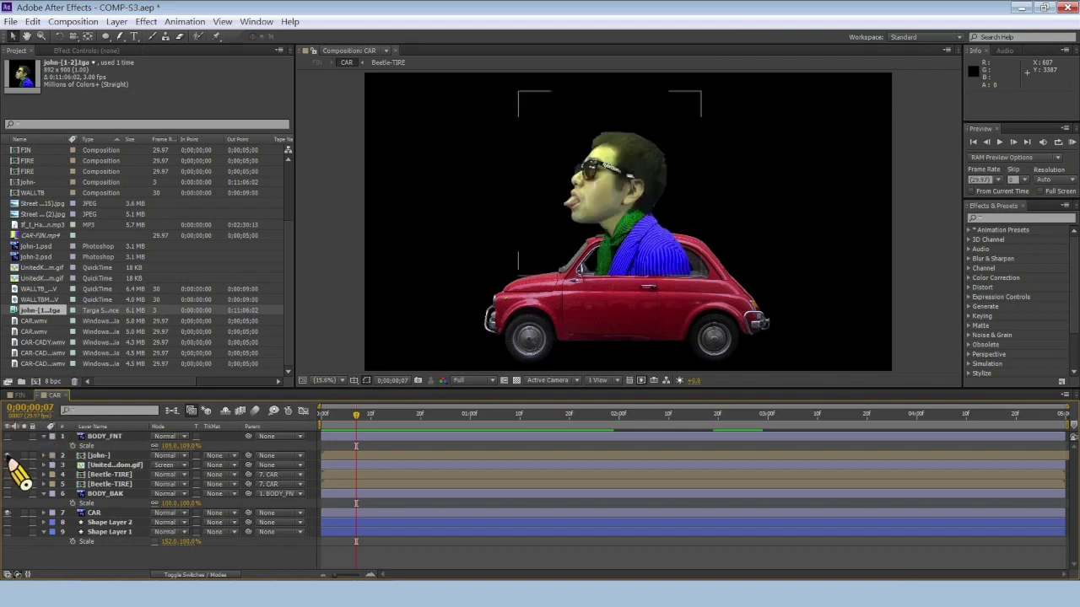
Return to the FIN composition and preview the car animation along the timeline
{"action": "left_click", "coordinate": [23, 395]}
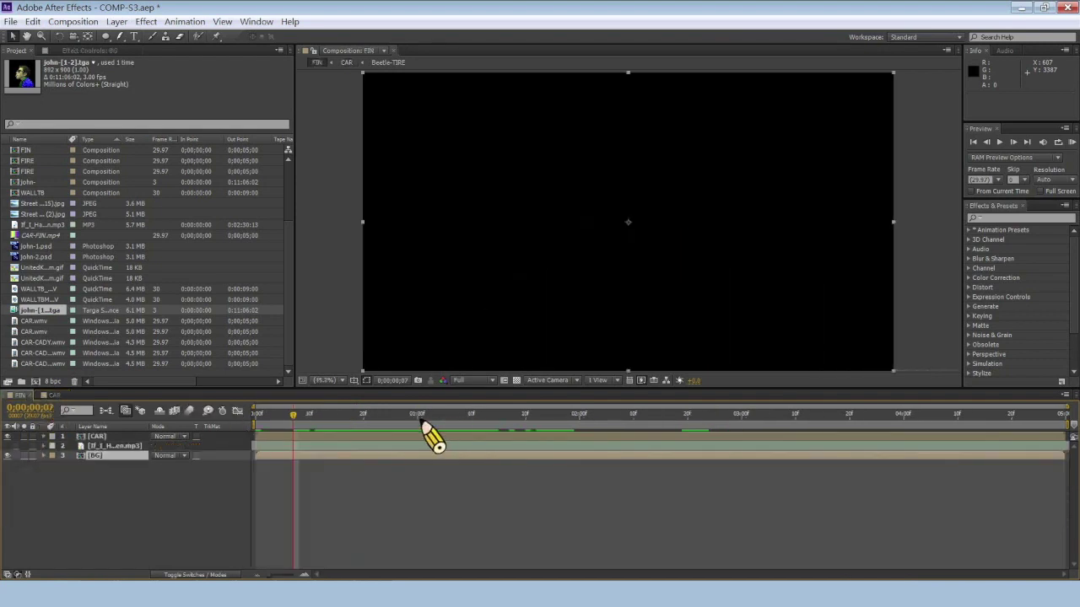
{"action": "key", "text": "space"}
{"action": "left_click_drag", "start_coordinate": [679, 421], "coordinate": [699, 432]}
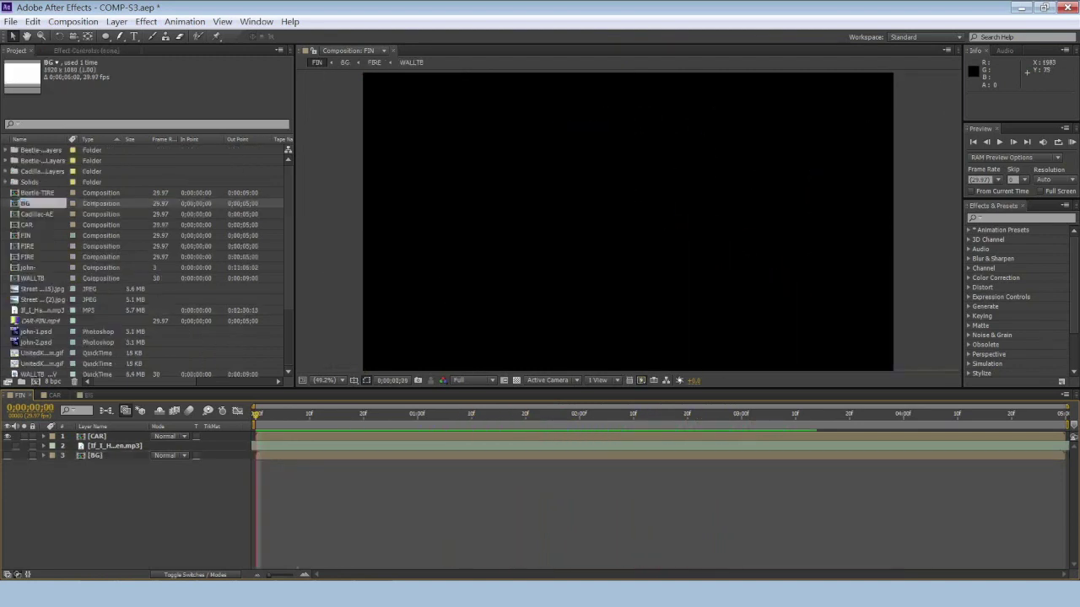
{"action": "key", "text": "space"}
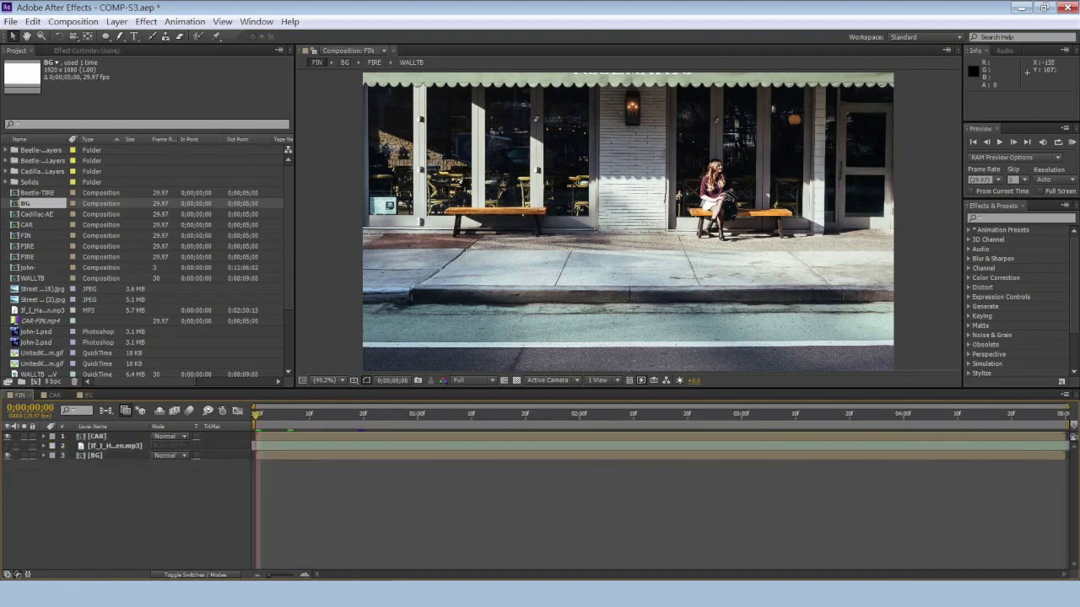
{"action": "key", "text": "space"}
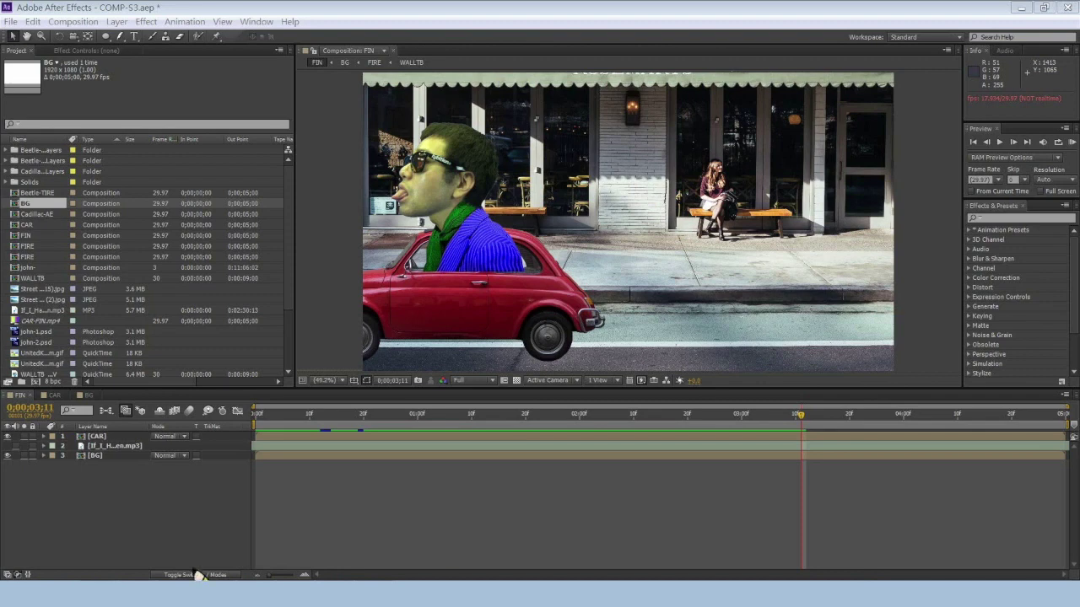
Enable the Gaussian Blur effect on the third layer, Street (2).jpg, in the BG composition and preview the blurred background in FIN
{"action": "left_click", "coordinate": [88, 394]}
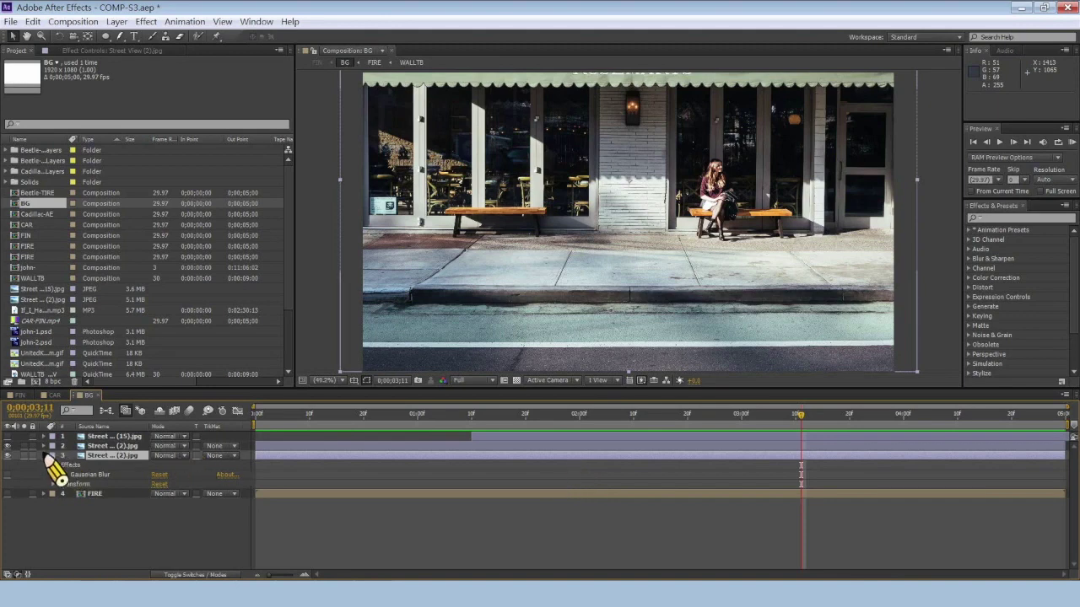
{"action": "left_click", "coordinate": [7, 474]}
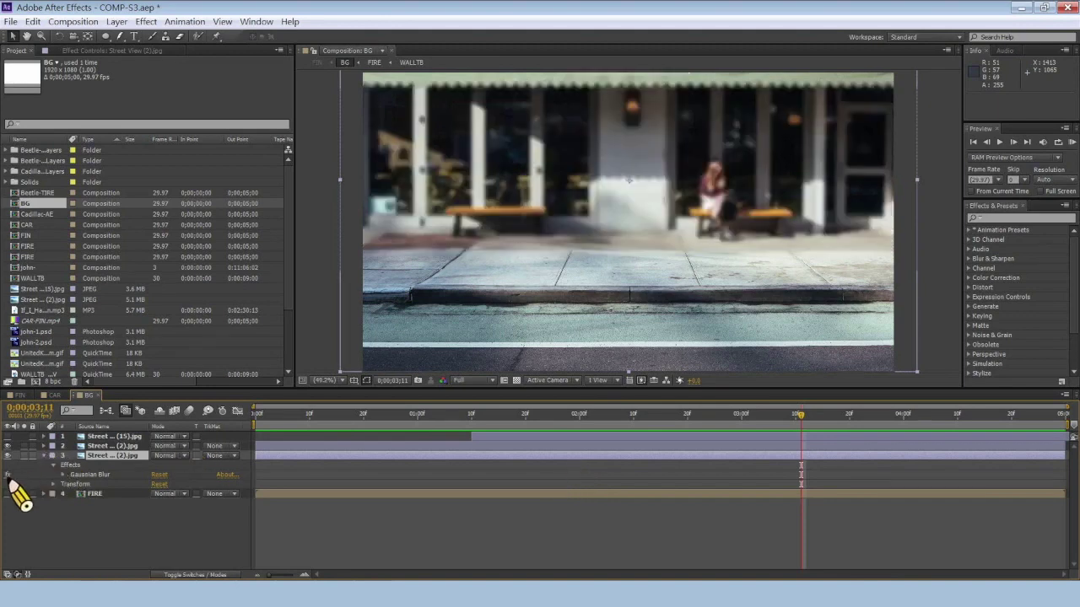
{"action": "left_click", "coordinate": [19, 395]}
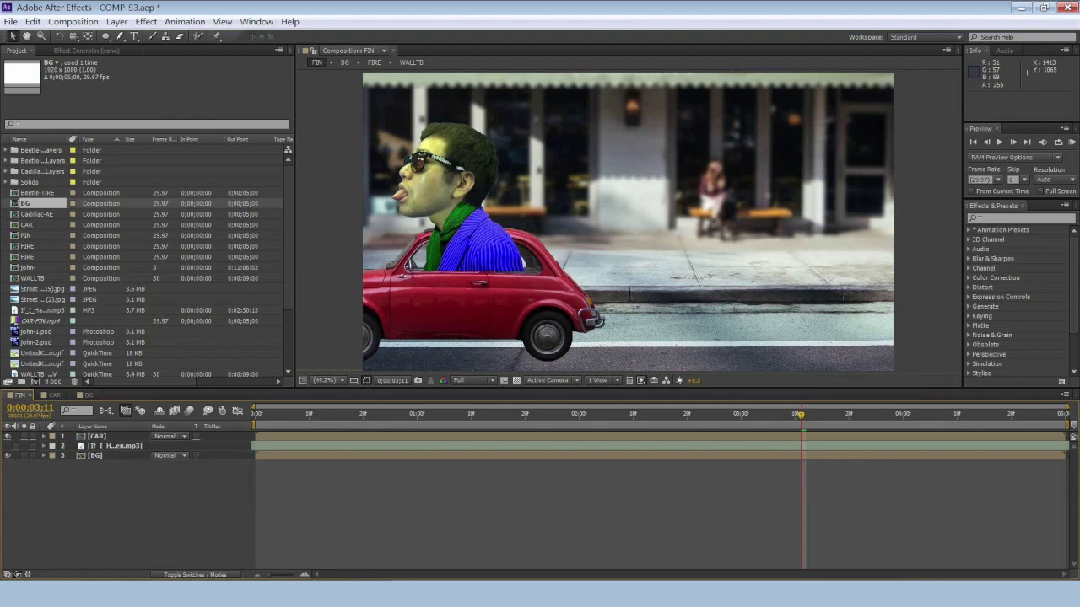
{"action": "key", "text": "KP_0"}
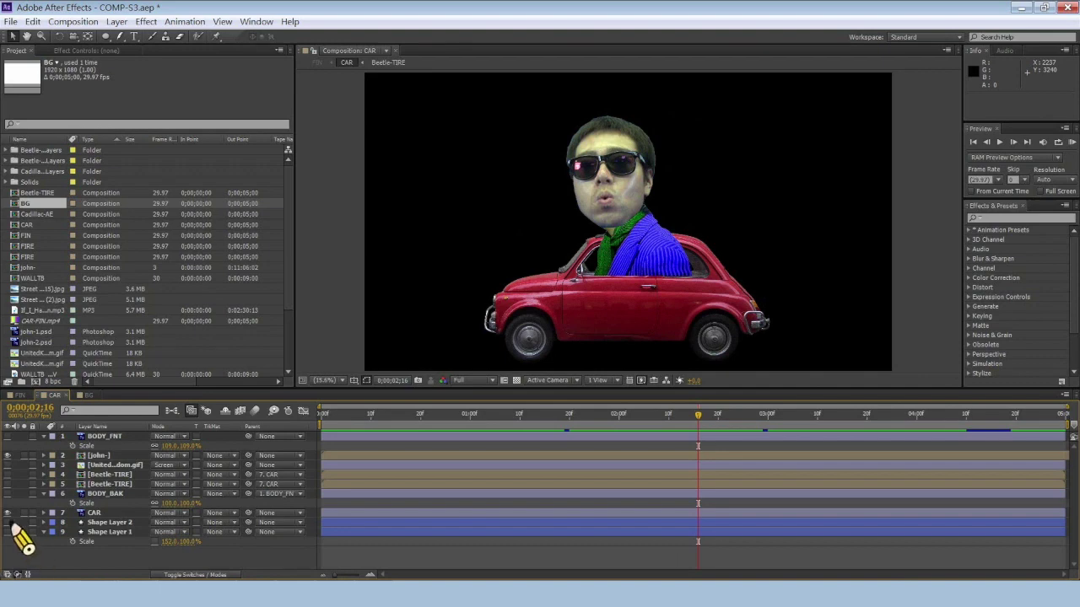
Show Shape Layer 2 as the car's shadow in the CAR composition and preview it in FIN
{"action": "left_click", "coordinate": [102, 532]}
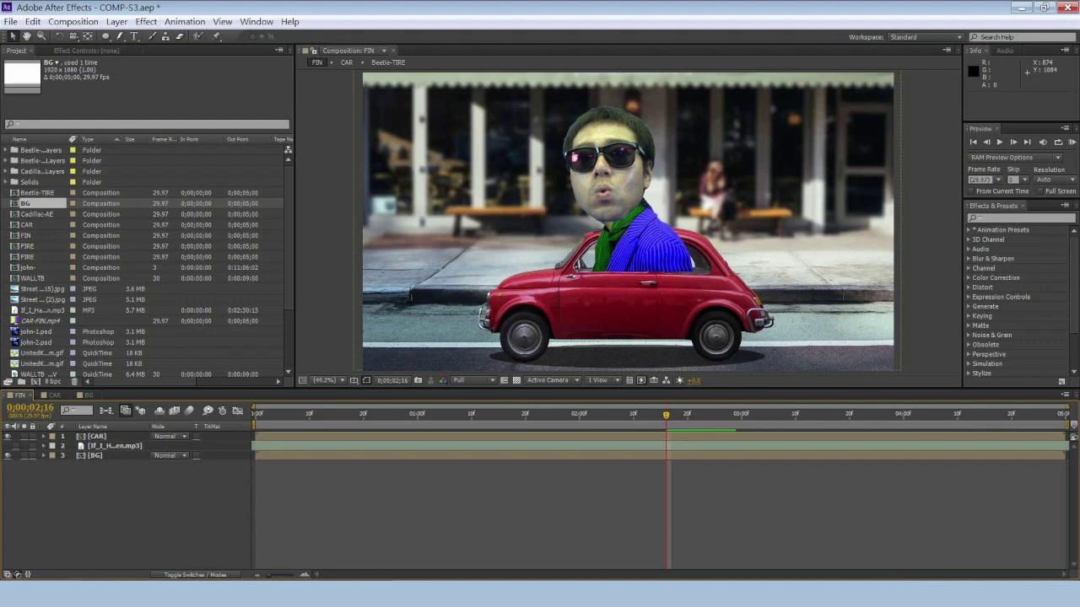
{"action": "key", "text": "space"}
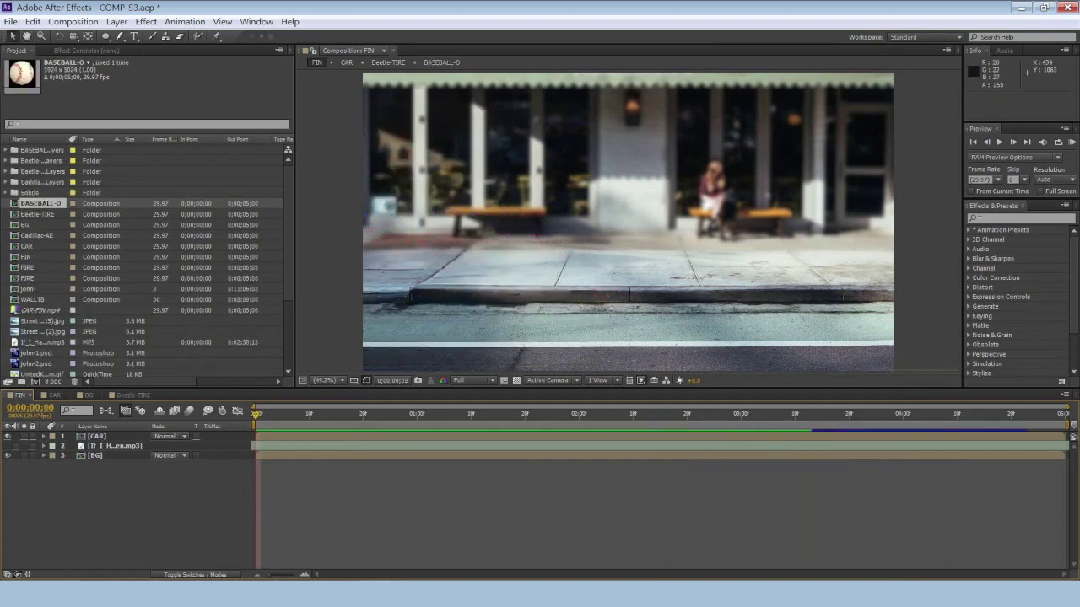
{"action": "key", "text": "space"}
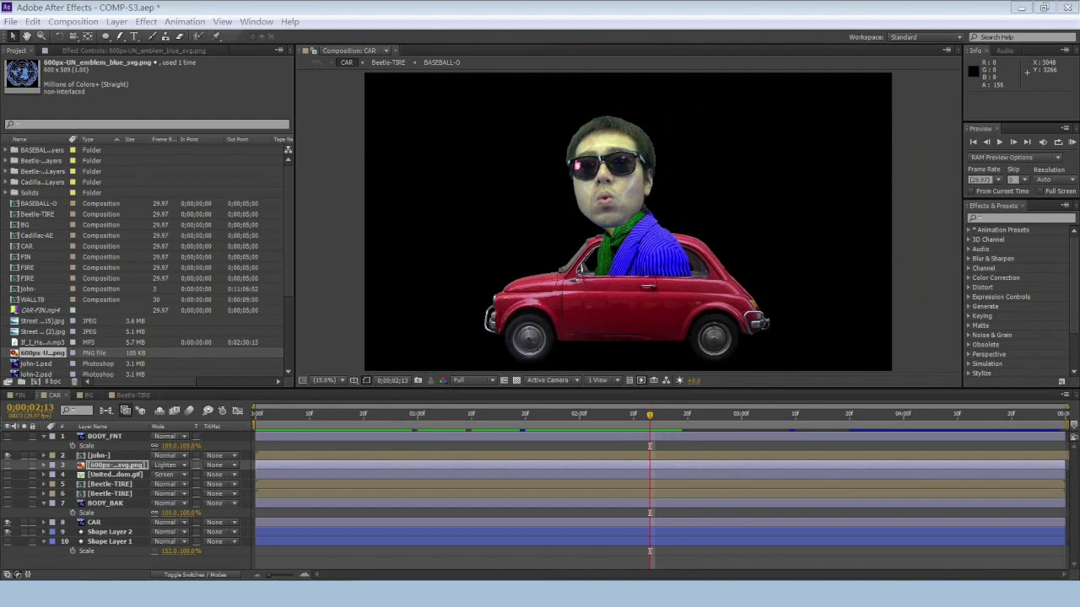
Try the UK flag layer on the car door and replace it with the UN emblem layer, checking each version in FIN
{"action": "left_click", "coordinate": [8, 475]}
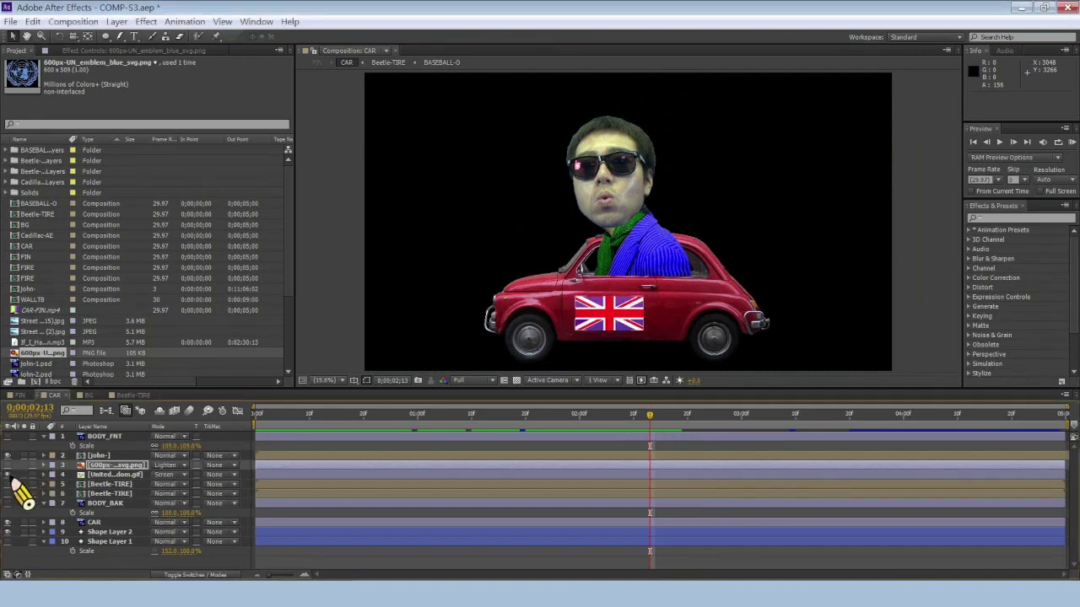
{"action": "left_click", "coordinate": [24, 395]}
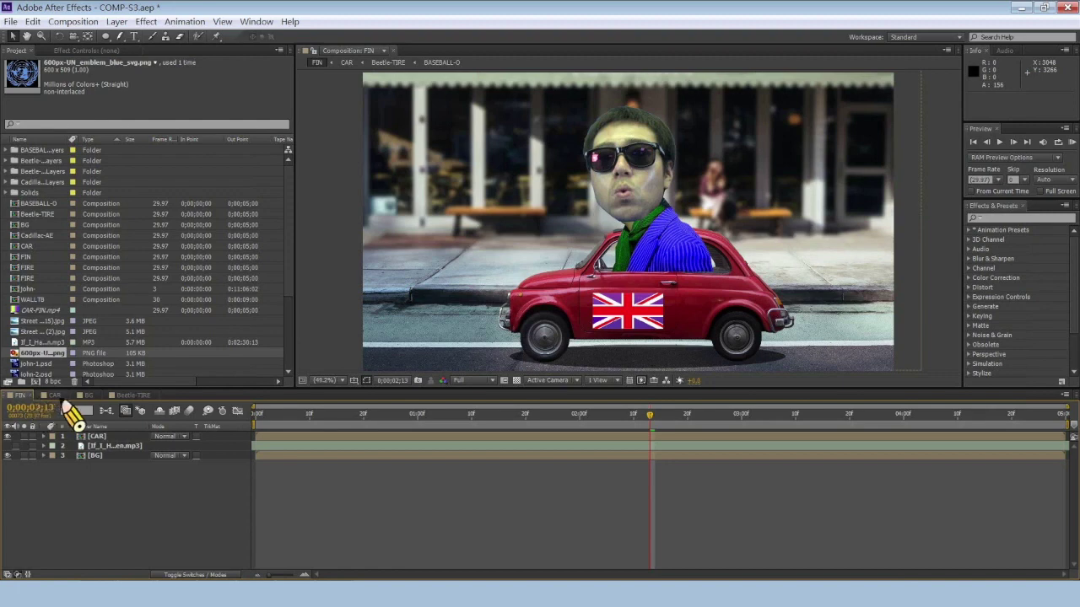
{"action": "left_click", "coordinate": [55, 395]}
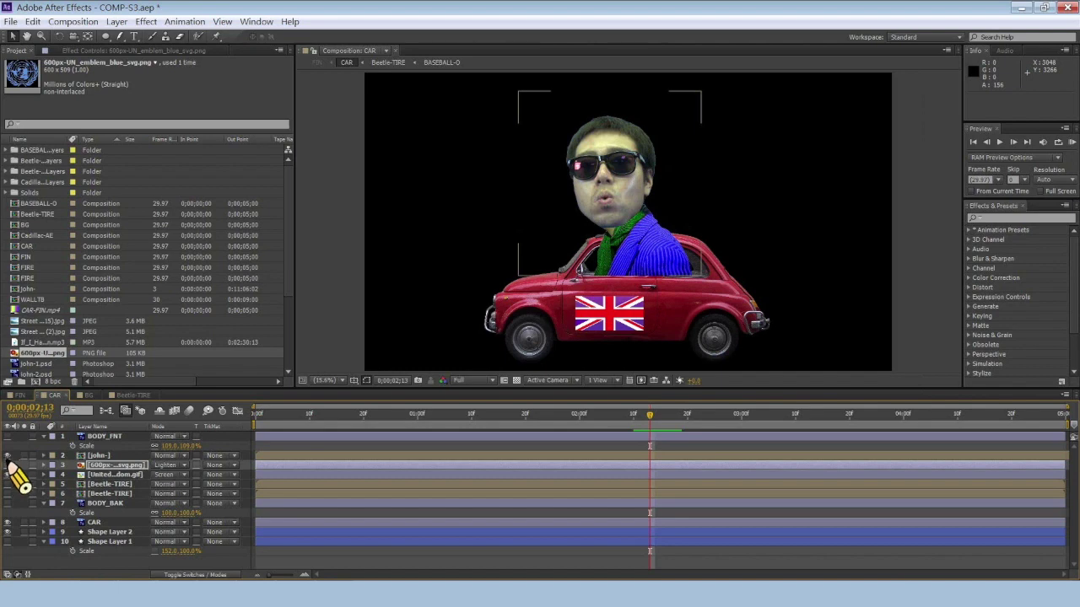
{"action": "left_click", "coordinate": [8, 474]}
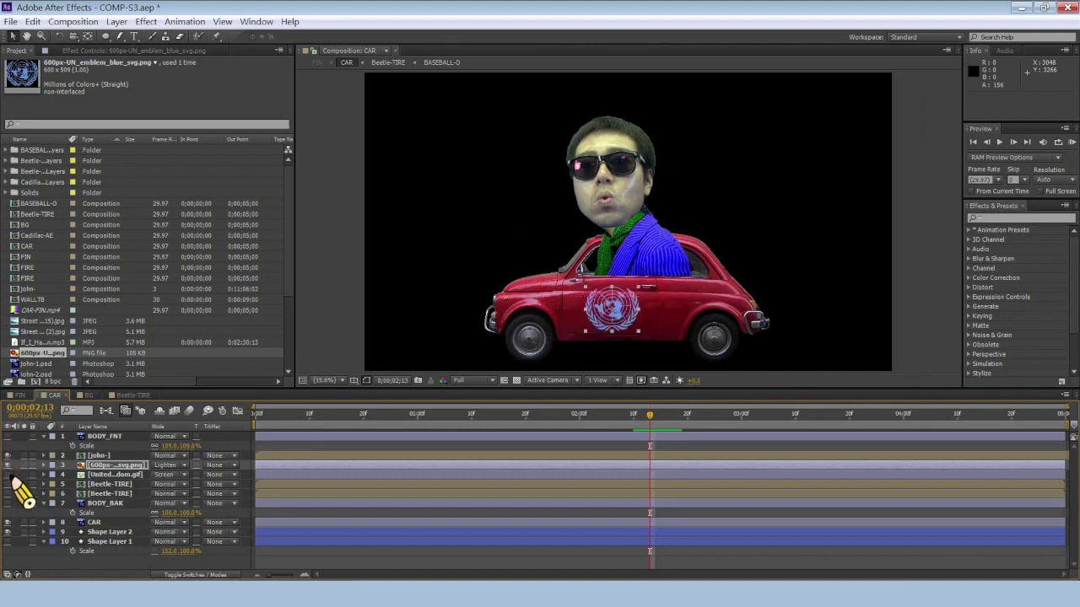
{"action": "left_click", "coordinate": [20, 396]}
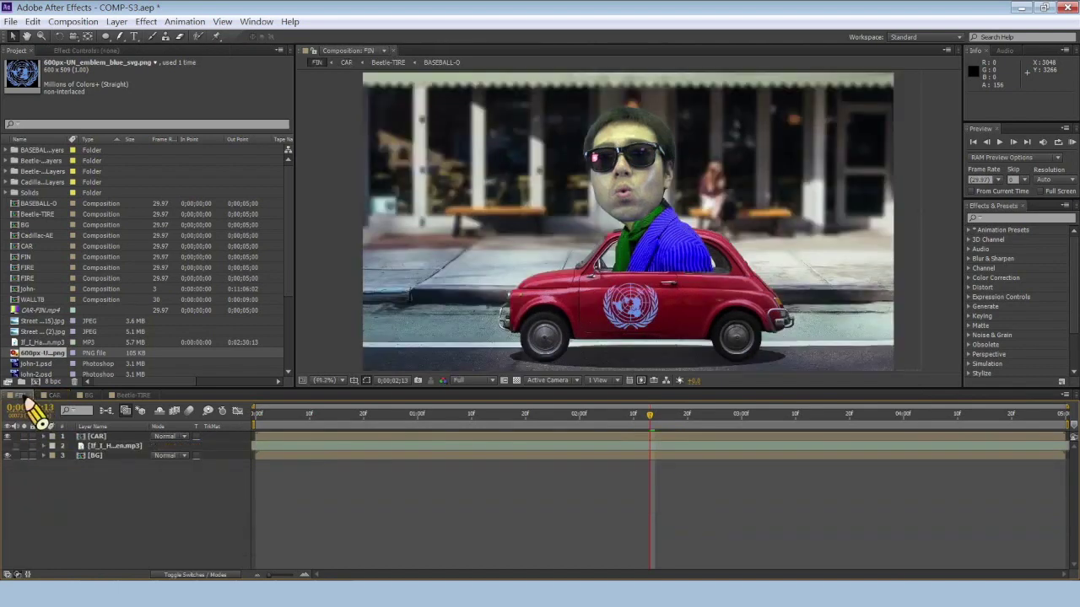
Show both Beetle-TIRE layers over the car's original wheels in the CAR composition
{"action": "left_click", "coordinate": [55, 395]}
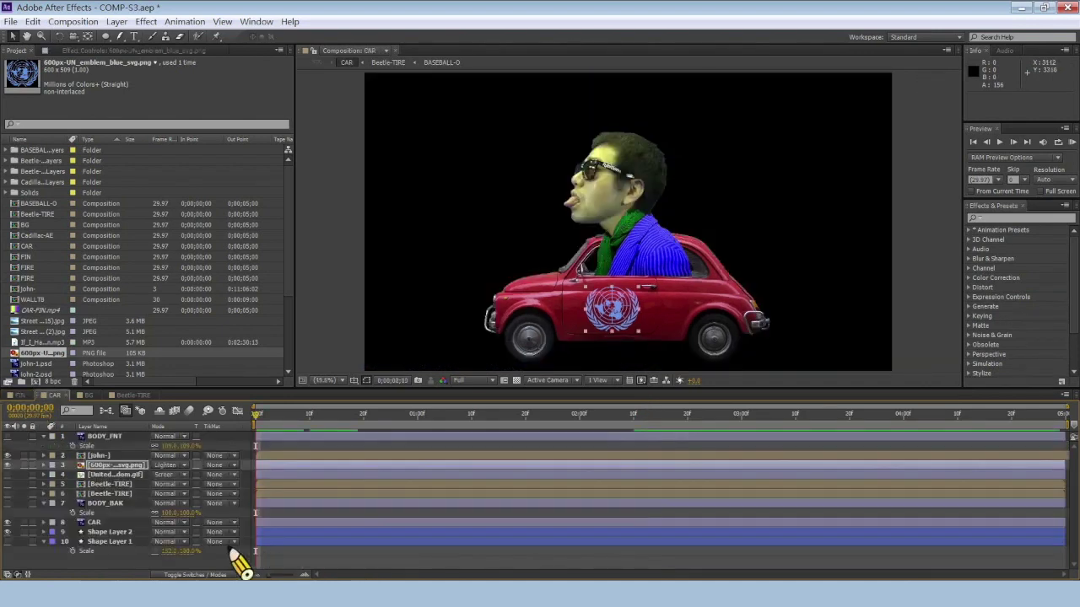
{"action": "left_click", "coordinate": [8, 493]}
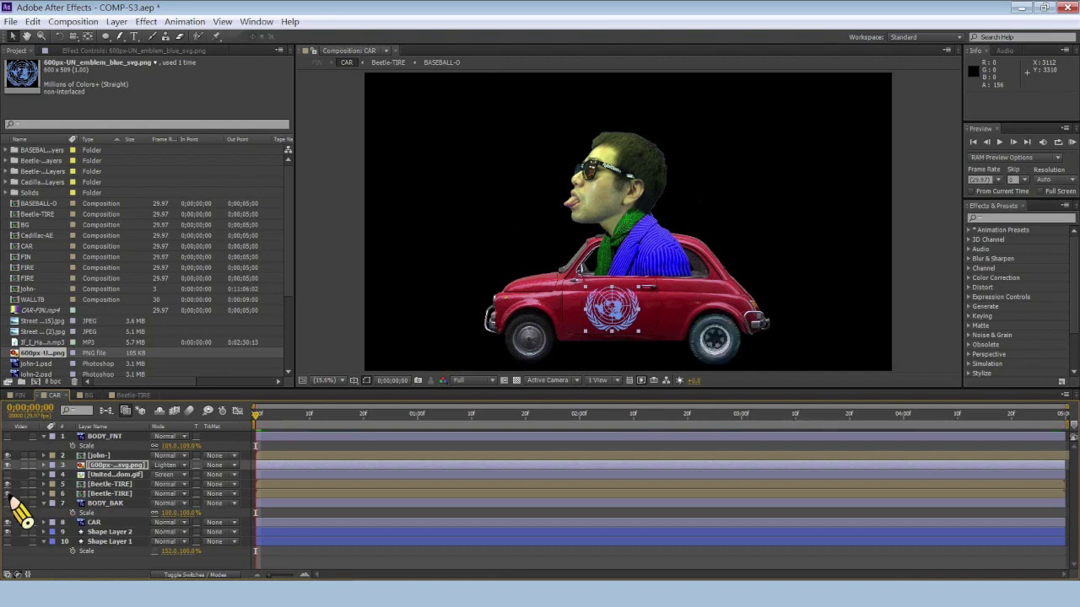
{"action": "left_click", "coordinate": [8, 493]}
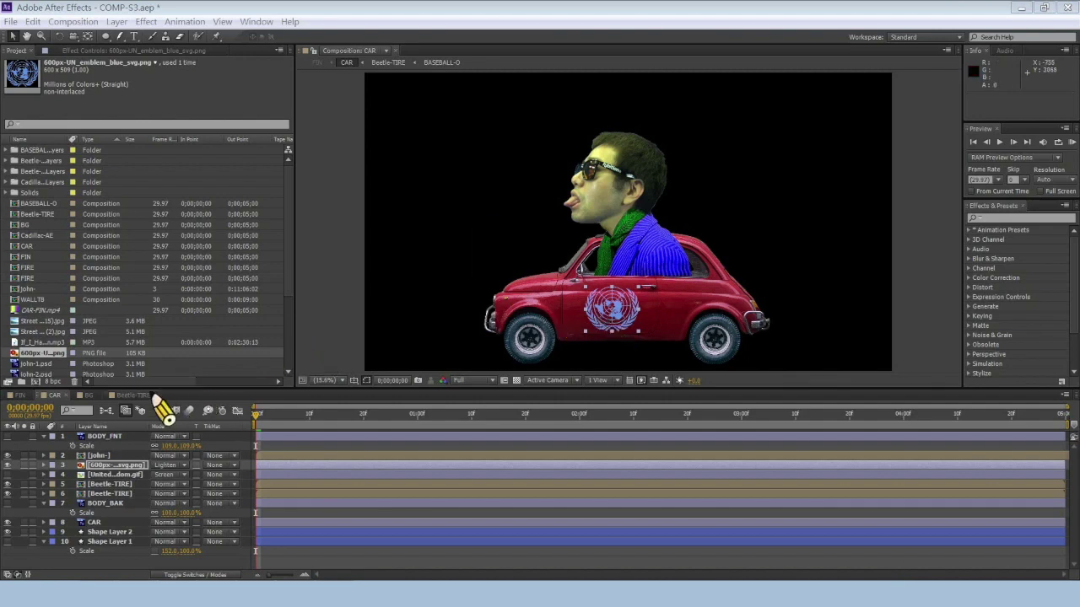
Scrub through the Beetle-TIRE, CAR and FIN compositions to examine the tire rotation at each nesting level
{"action": "left_click", "coordinate": [152, 396]}
{"action": "left_click_drag", "start_coordinate": [343, 414], "coordinate": [709, 427]}
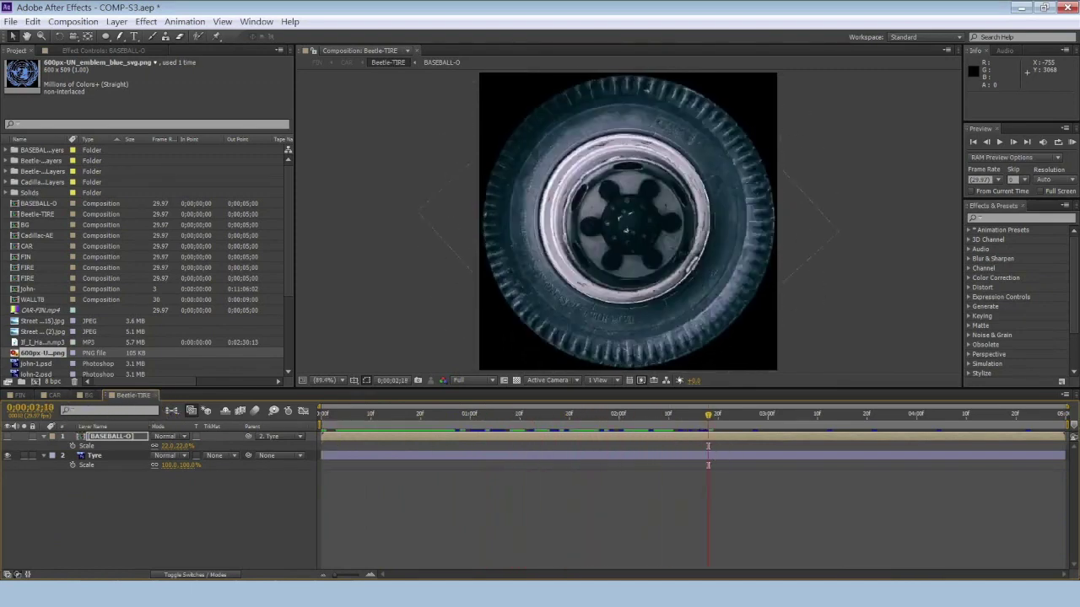
{"action": "left_click", "coordinate": [52, 396]}
{"action": "left_click_drag", "start_coordinate": [342, 420], "coordinate": [845, 437]}
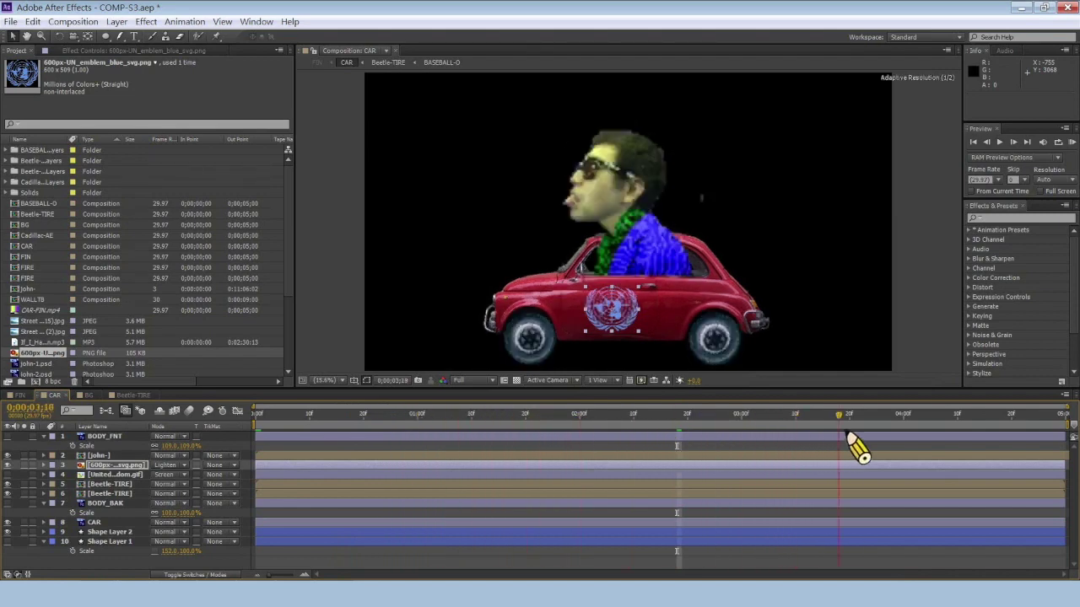
{"action": "left_click", "coordinate": [13, 395]}
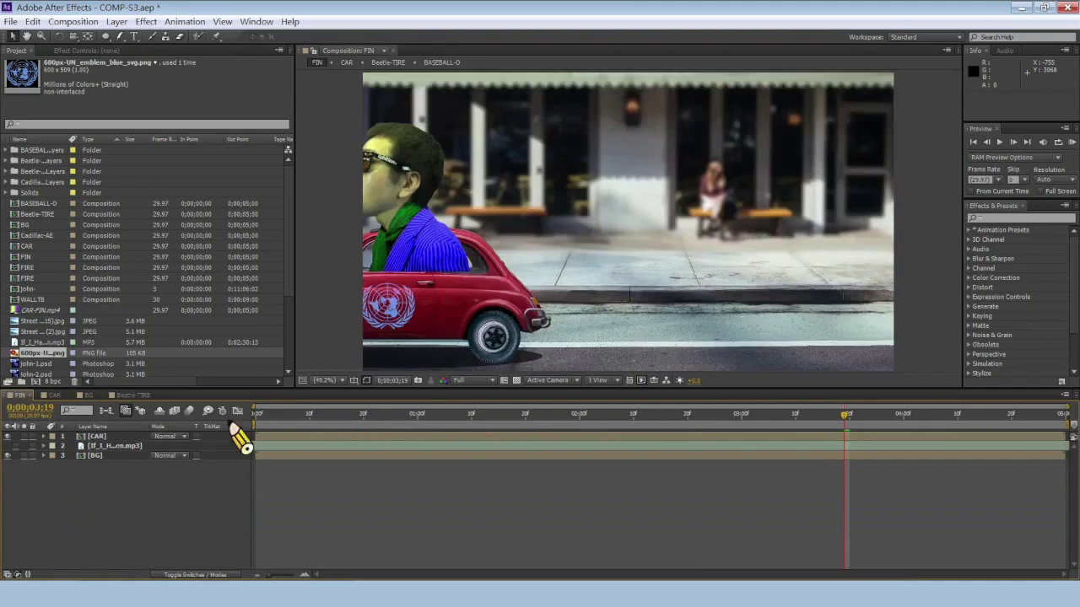
{"action": "left_click_drag", "start_coordinate": [255, 420], "coordinate": [656, 440]}
{"action": "key", "text": "space"}
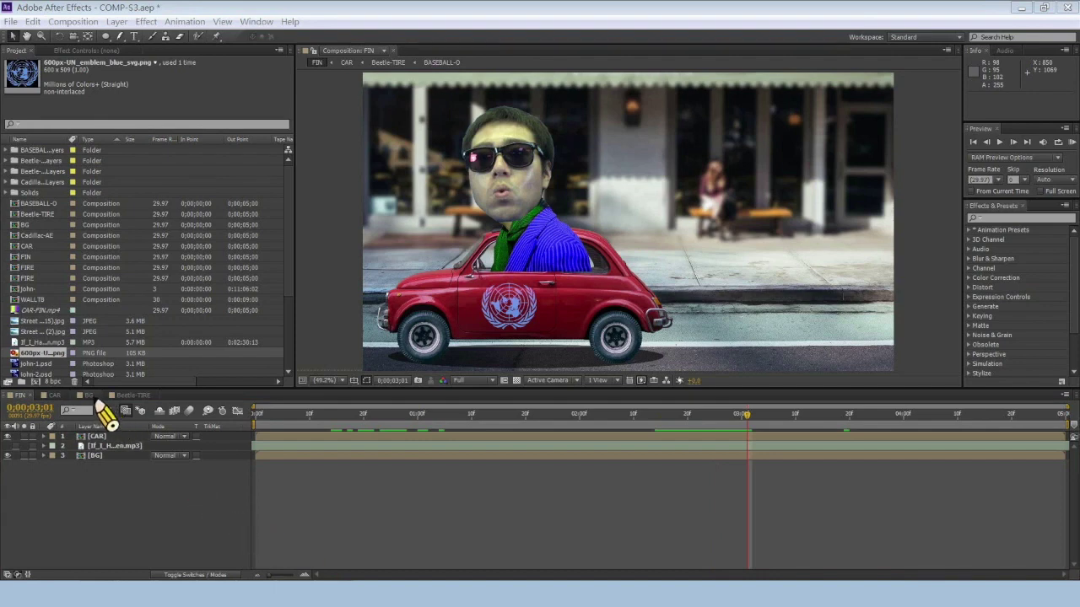
Show the Street (15).jpg layer in the BG composition as the street background and check it in FIN
{"action": "left_click", "coordinate": [89, 395]}
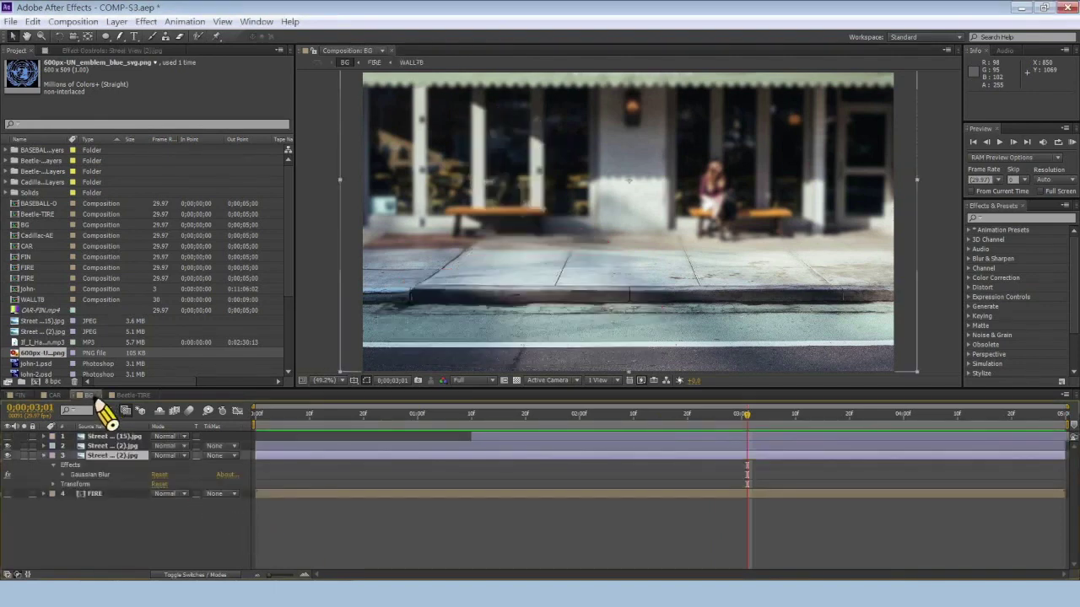
{"action": "left_click", "coordinate": [8, 453]}
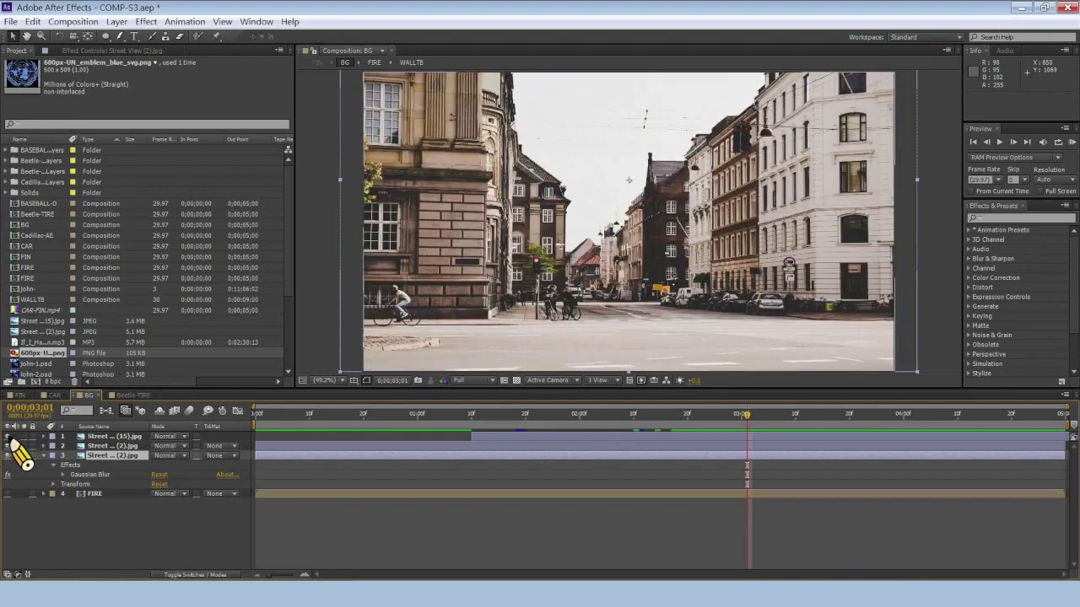
{"action": "left_click", "coordinate": [17, 395]}
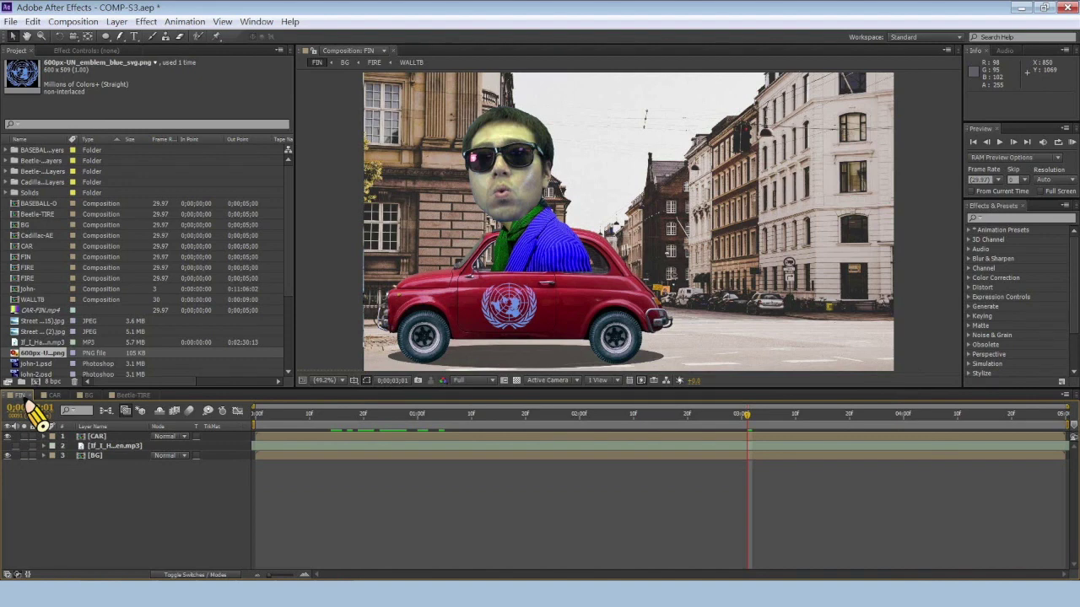
Replace the Tyre layer with the BASEBALL-O layer by switching their visibility in the Beetle-TIRE composition, and preview the baseball wheels in FIN
{"action": "left_click", "coordinate": [55, 394]}
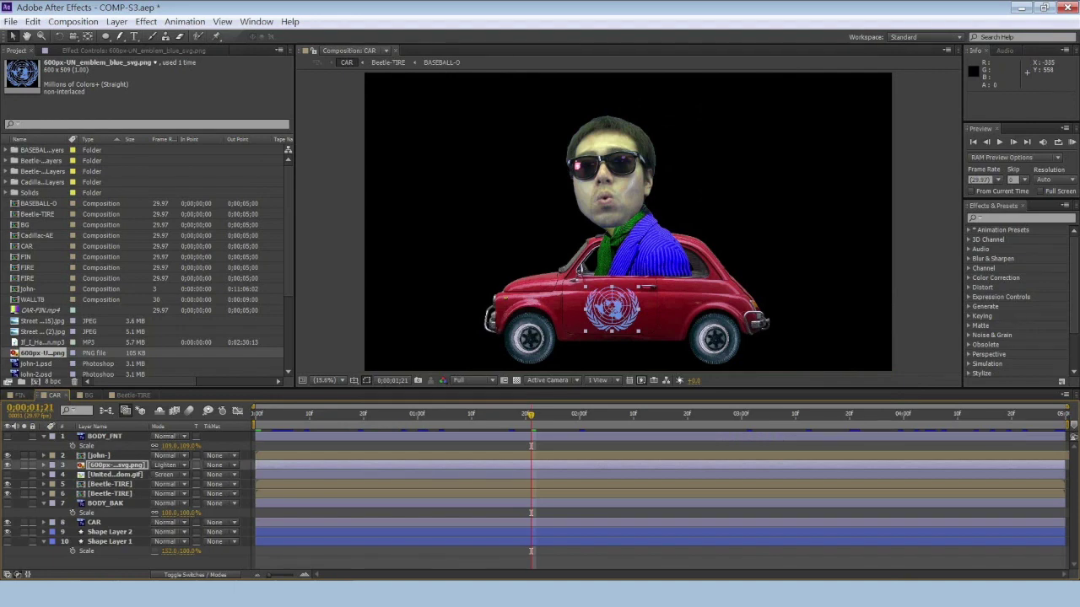
{"action": "left_click", "coordinate": [137, 397]}
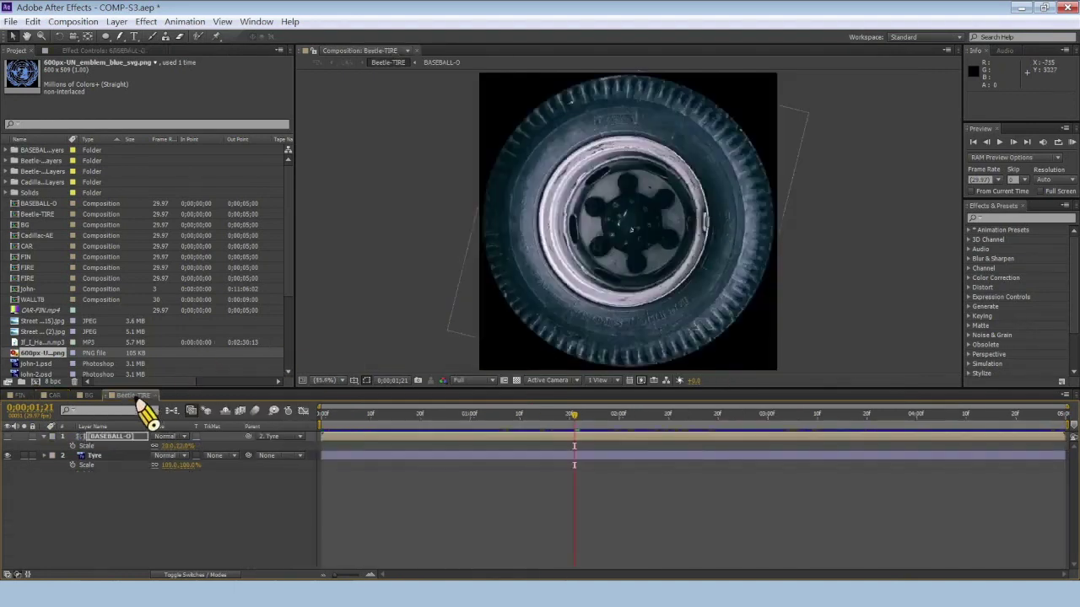
{"action": "left_click", "coordinate": [7, 456]}
{"action": "left_click", "coordinate": [8, 437]}
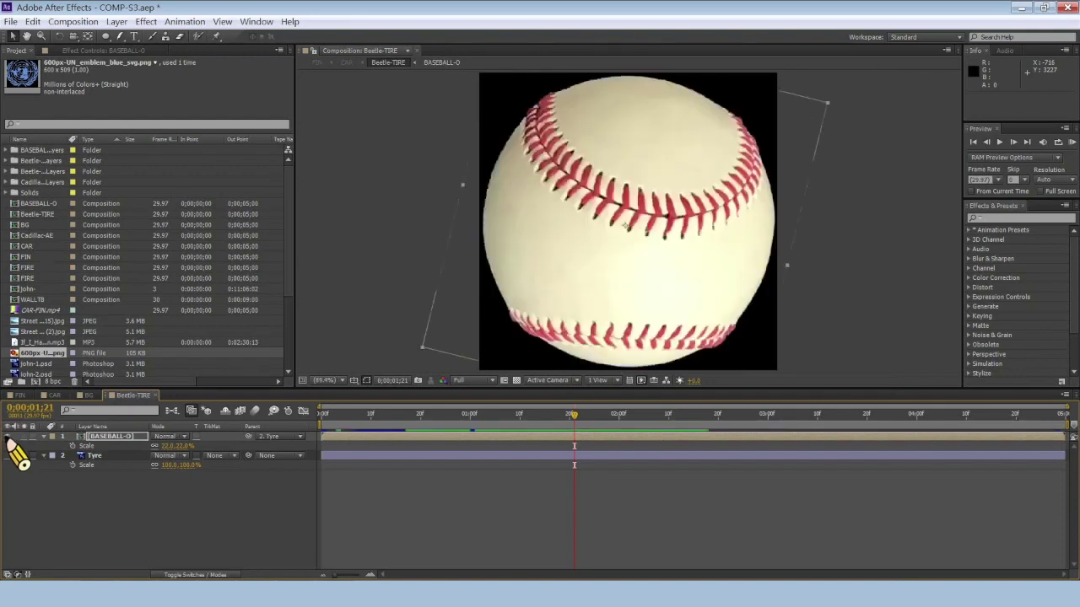
{"action": "left_click", "coordinate": [20, 396]}
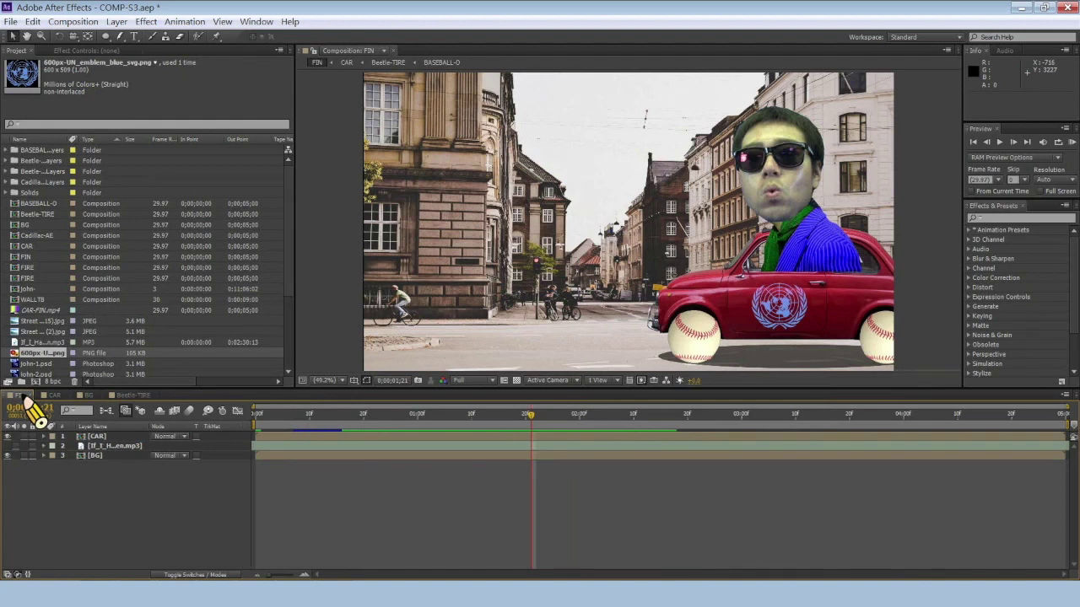
{"action": "key", "text": "space"}
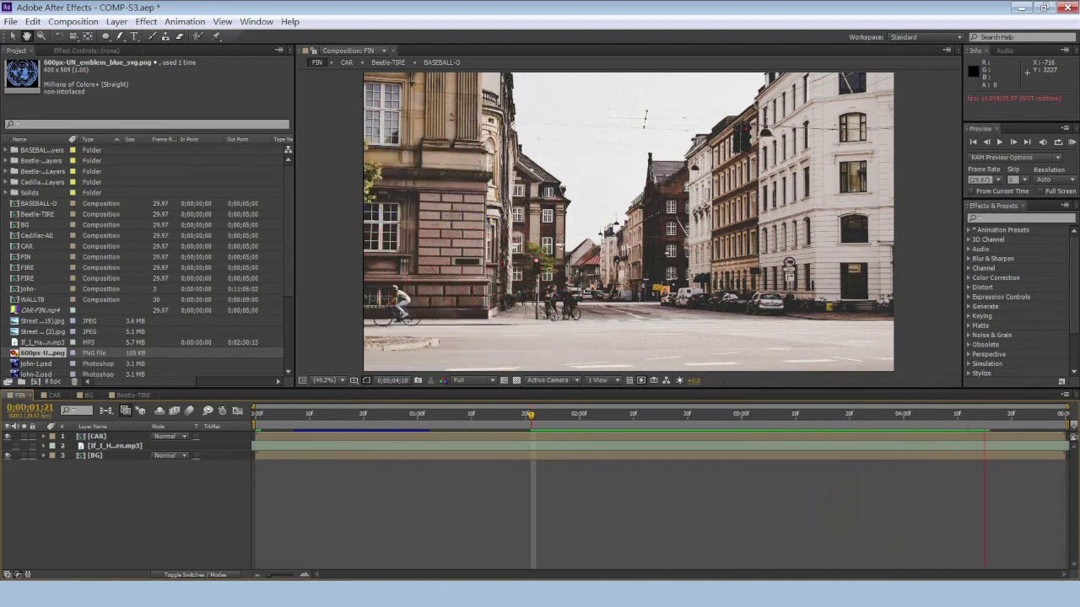
Replace the Beetle-TIRE and CAR layers with BODY_FNT and BODY_BAK by switching their visibility in the CAR composition, and preview the blue convertible in FIN
{"action": "left_click", "coordinate": [54, 395]}
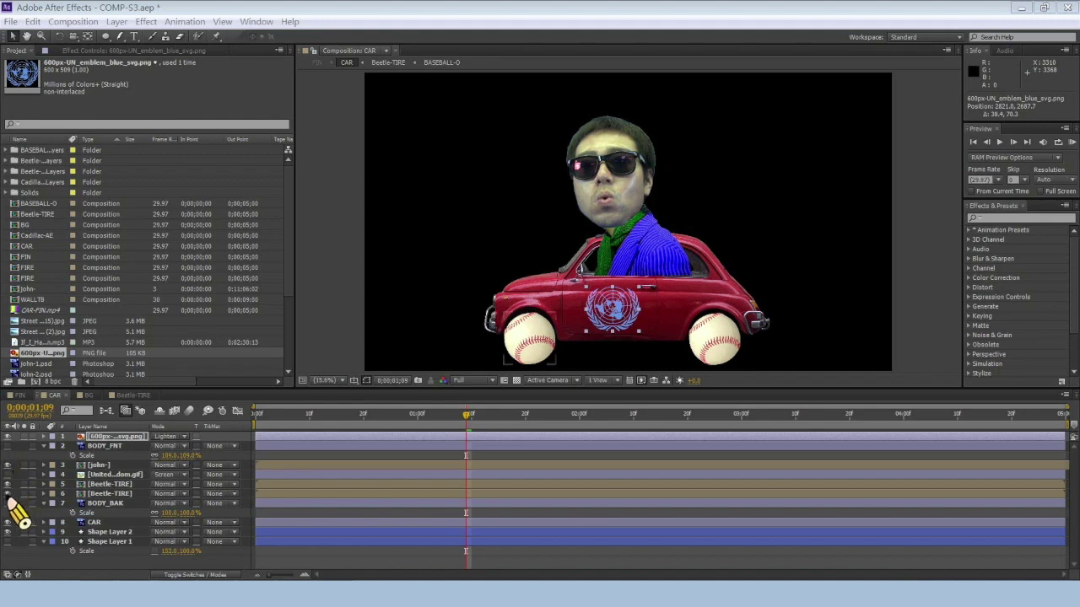
{"action": "left_click", "coordinate": [10, 494]}
{"action": "left_click", "coordinate": [8, 484]}
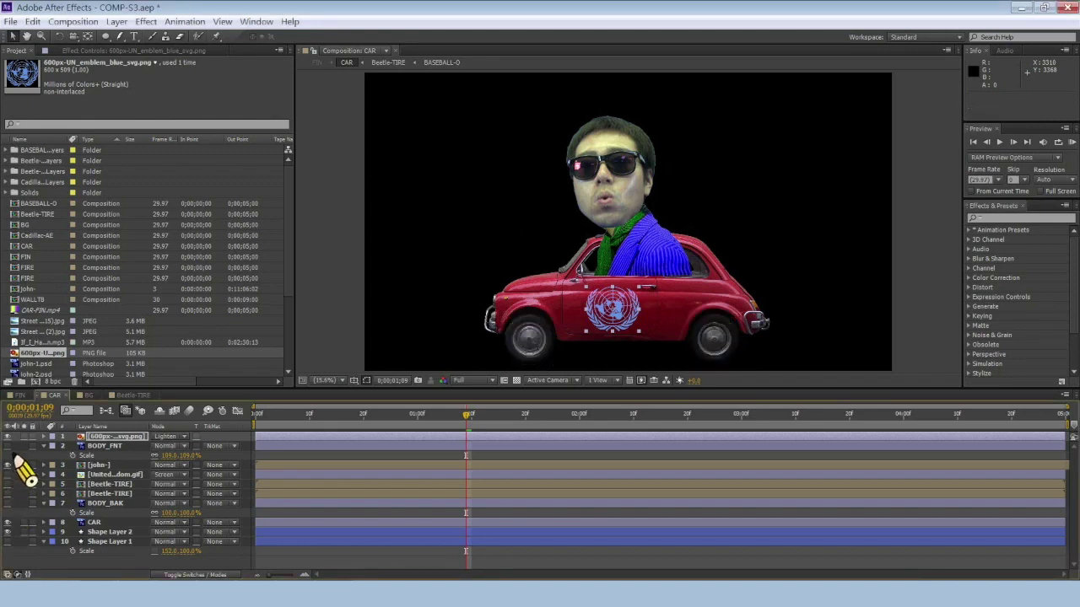
{"action": "left_click", "coordinate": [11, 464]}
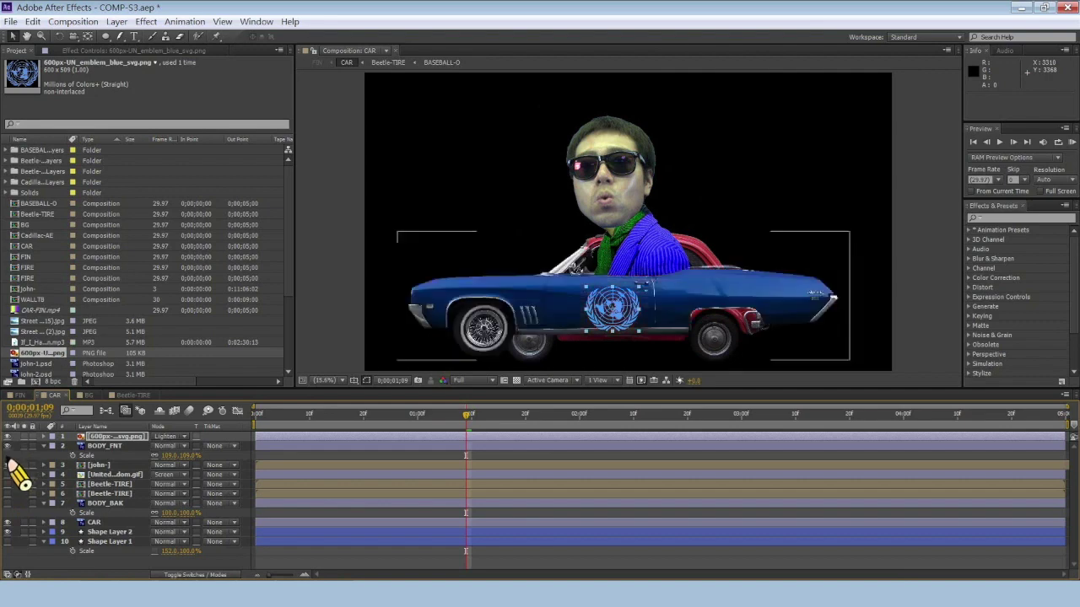
{"action": "left_click", "coordinate": [10, 522]}
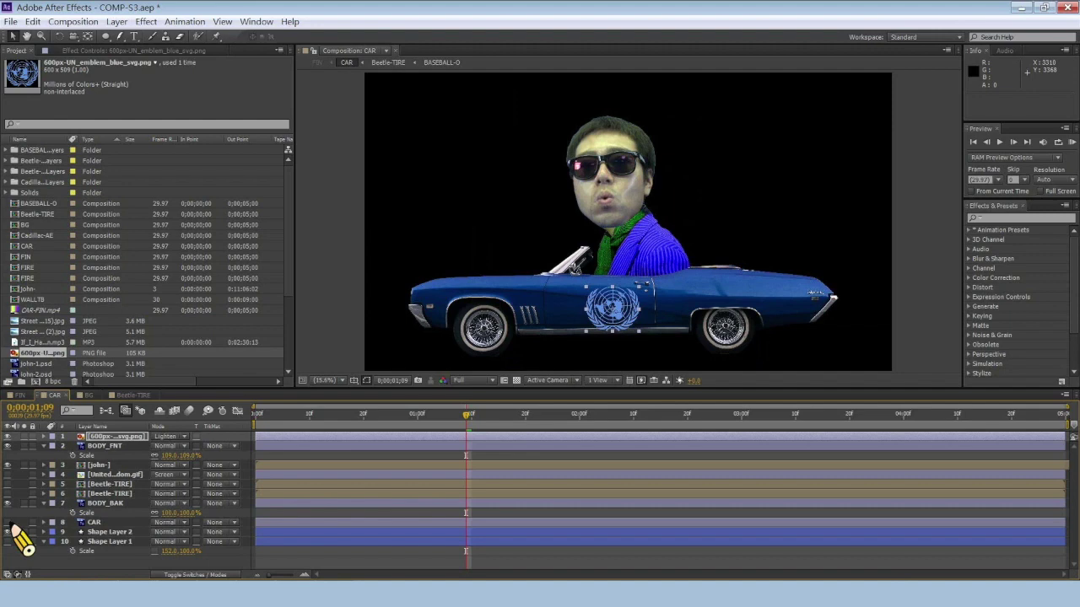
{"action": "left_click", "coordinate": [20, 395]}
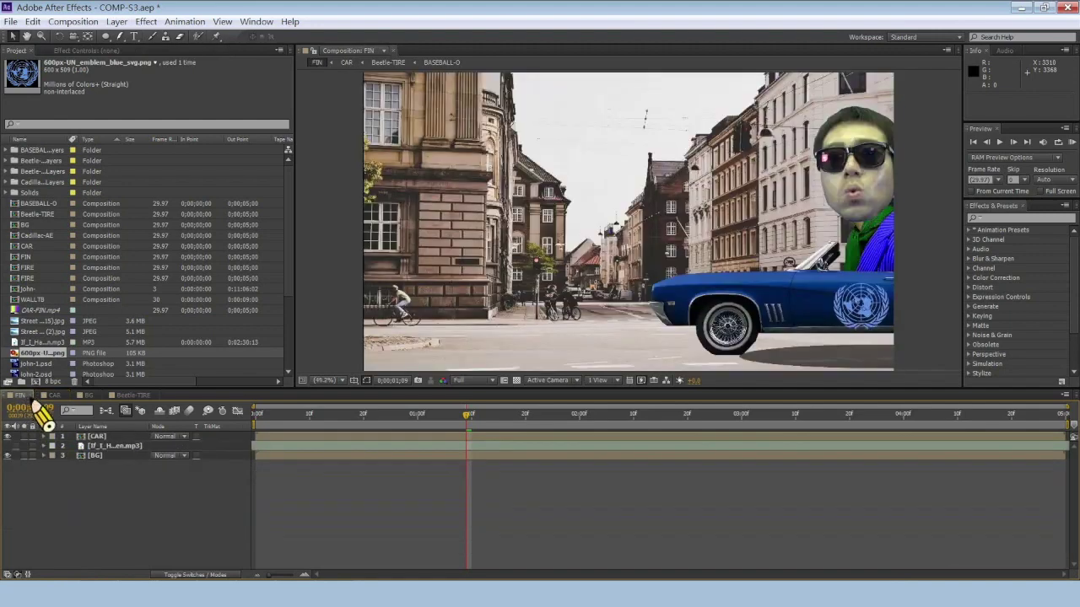
{"action": "key", "text": "space"}
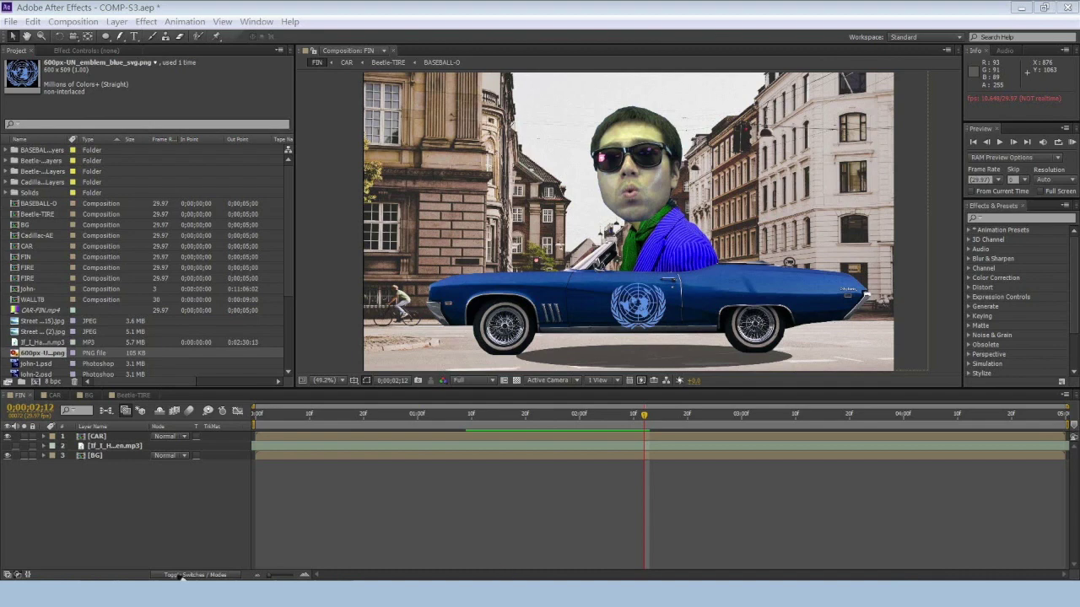
Move the UN emblem slightly up and toward the front of the blue car's door in the CAR composition, and preview it in FIN
{"action": "left_click", "coordinate": [55, 396]}
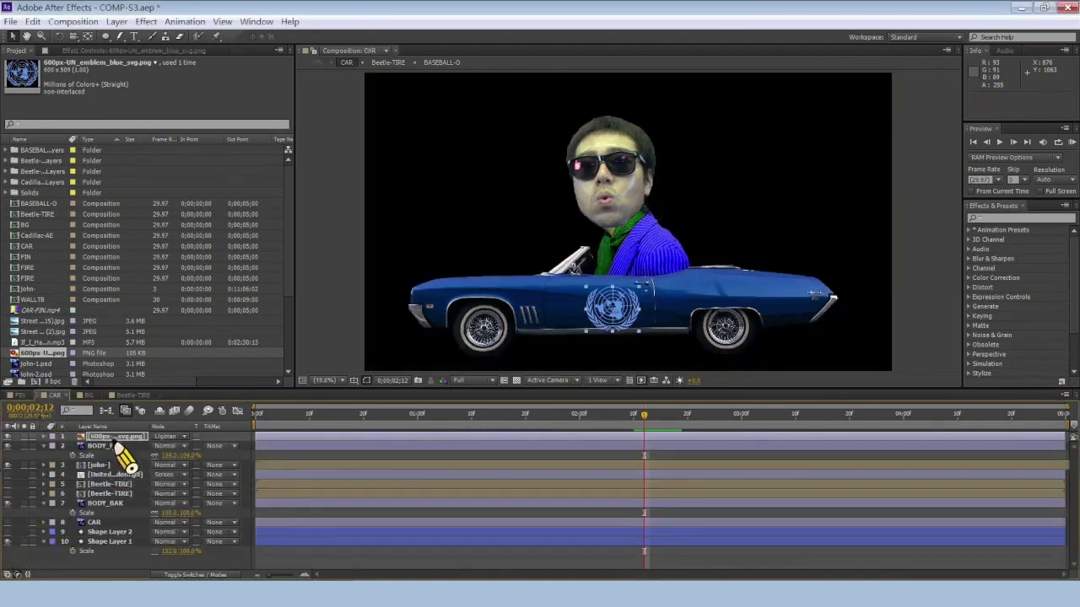
{"action": "left_click_drag", "start_coordinate": [622, 322], "coordinate": [610, 313]}
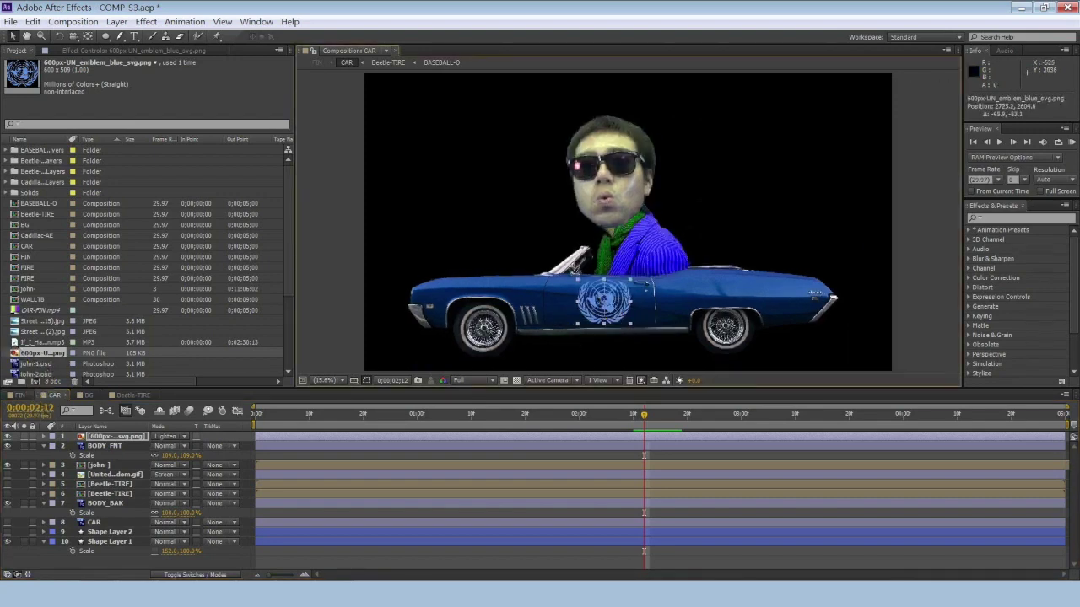
{"action": "left_click", "coordinate": [17, 394]}
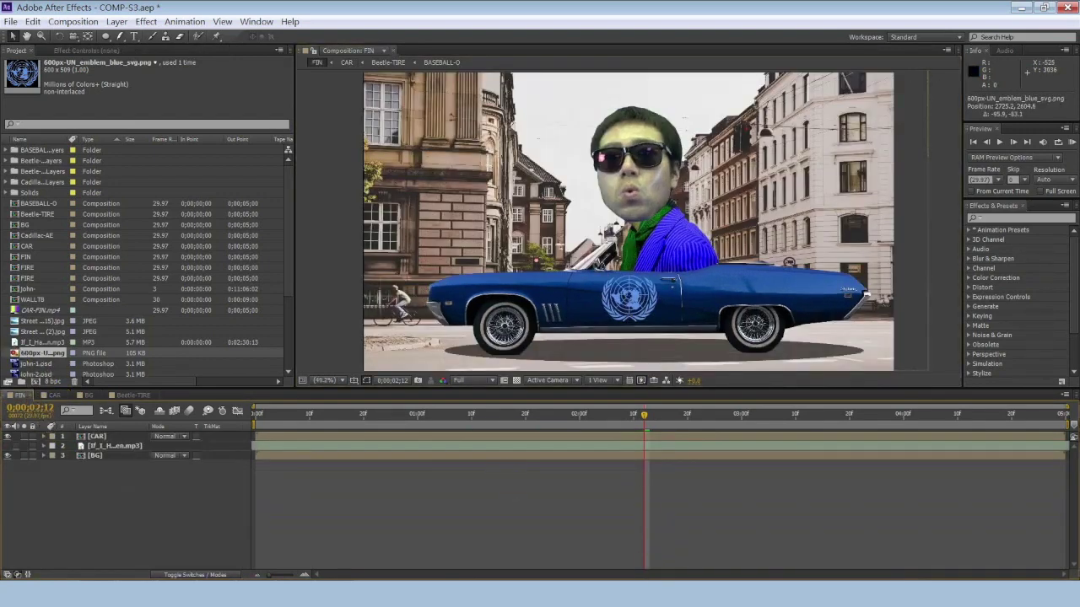
{"action": "key", "text": "space"}
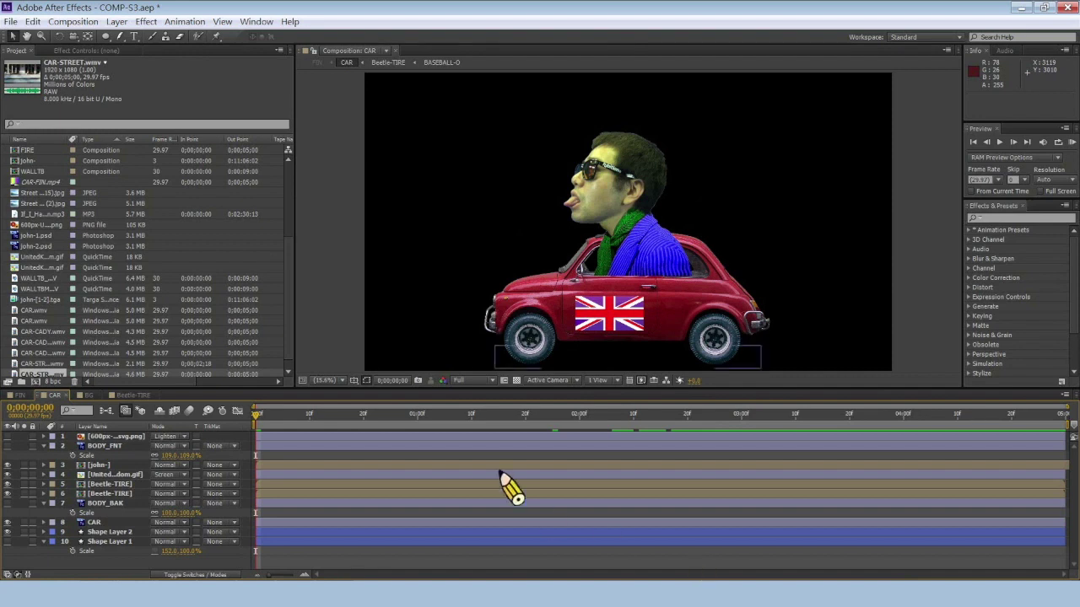
Review the BG and Beetle-TIRE compositions and play the red car animation in the FIN composition
{"action": "left_click", "coordinate": [88, 395]}
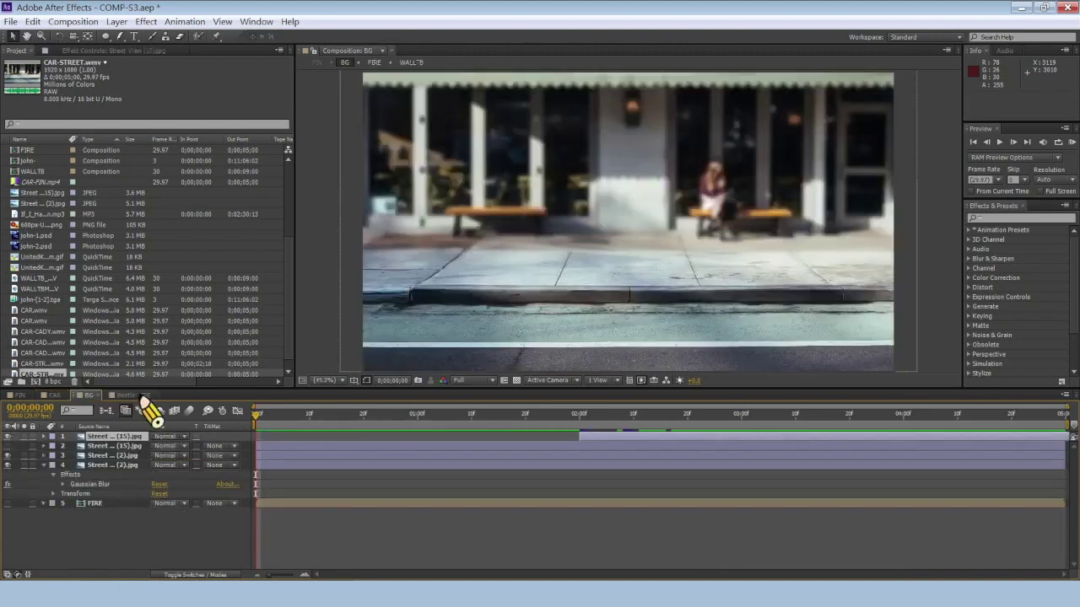
{"action": "left_click", "coordinate": [140, 396]}
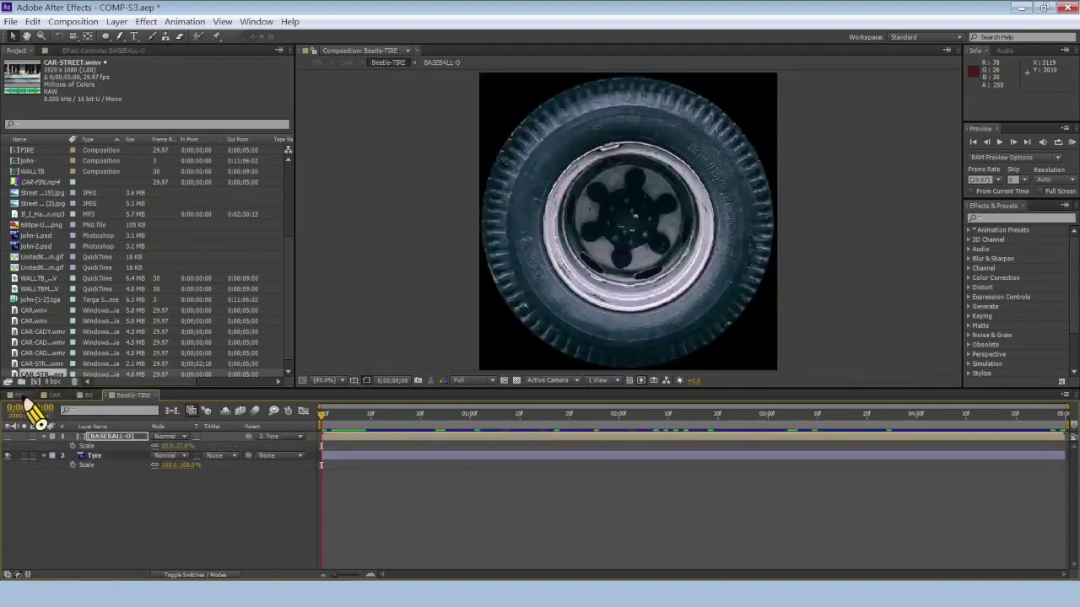
{"action": "left_click", "coordinate": [20, 396]}
{"action": "left_click_drag", "start_coordinate": [25, 405], "coordinate": [27, 405]}
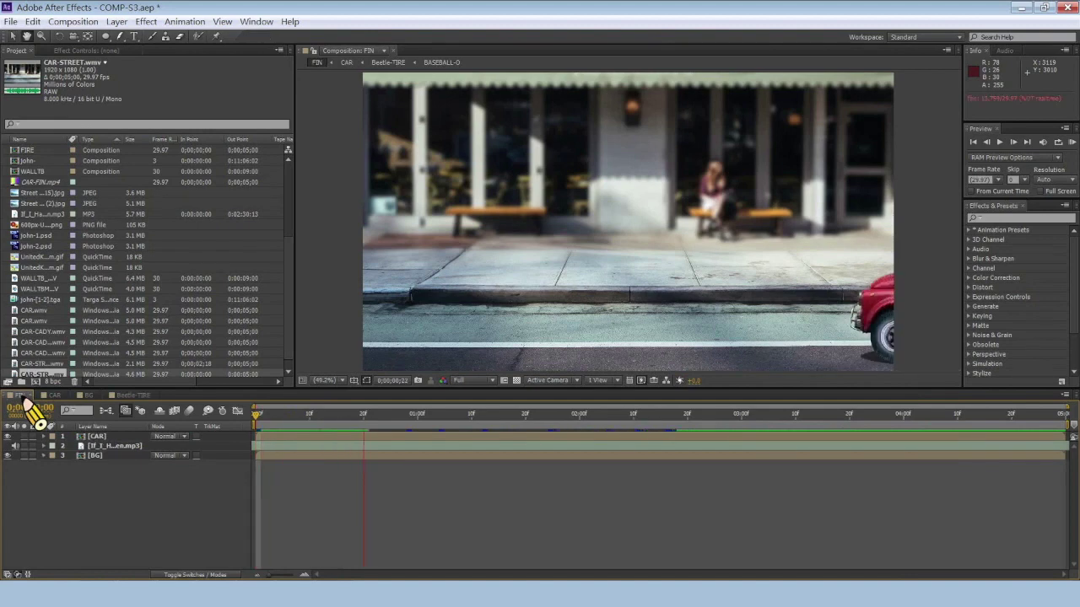